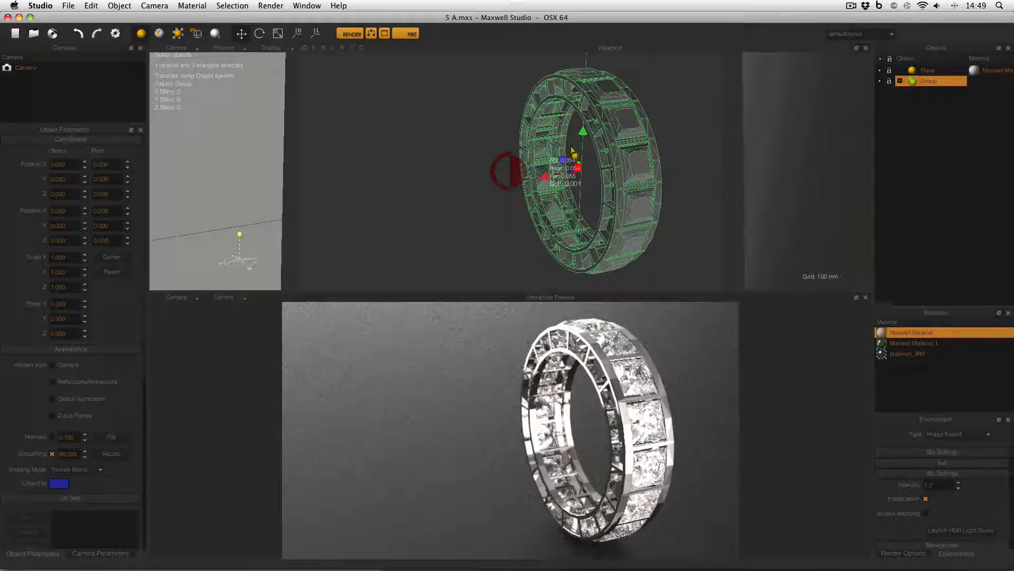
Step: Clone the ring group and leave only the cloned group selected, with its contents collapsed in the object list
drag(571, 148, 494, 243)
right_click(923, 85)
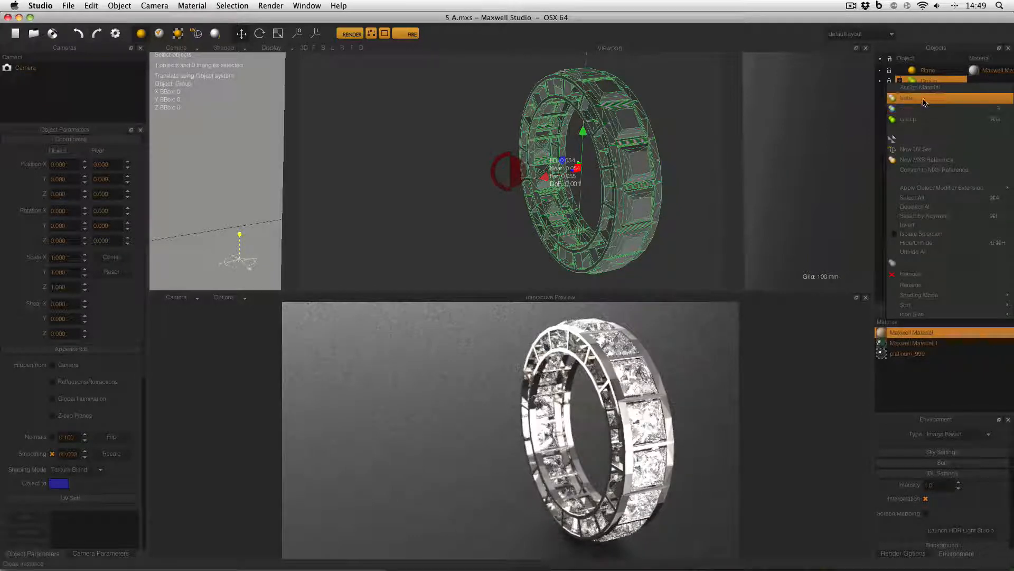
click(916, 97)
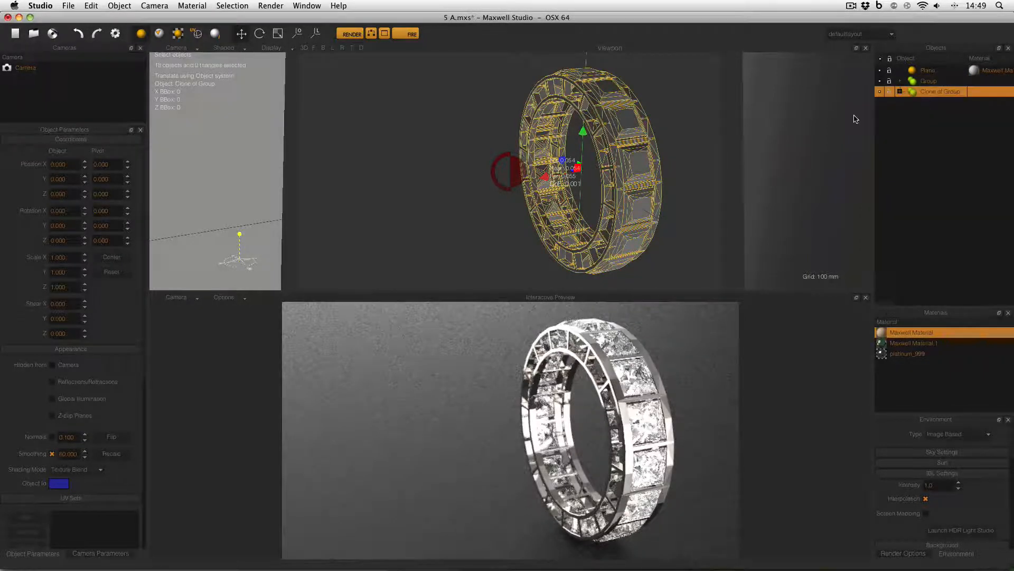
click(900, 92)
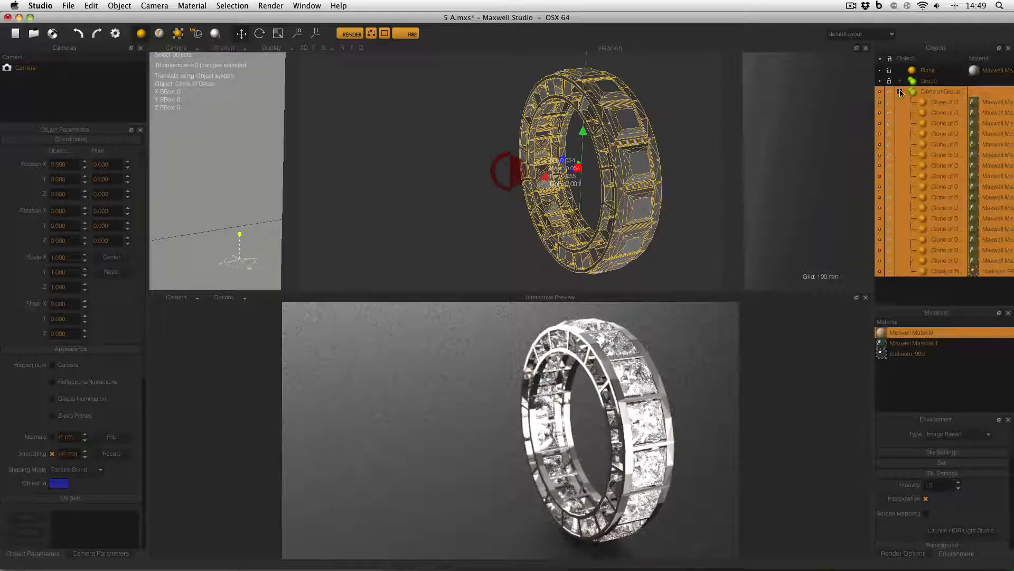
click(941, 289)
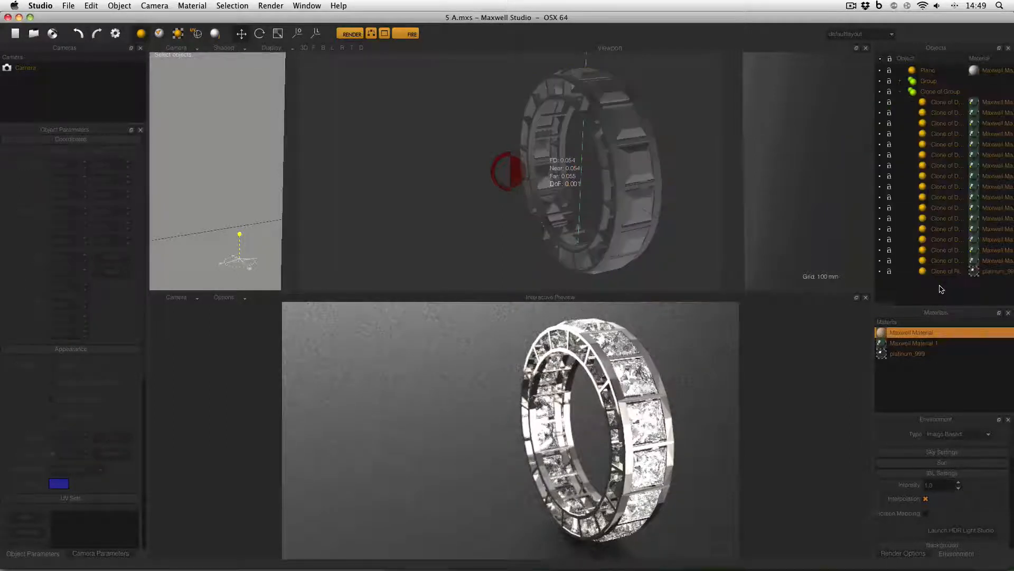
click(939, 93)
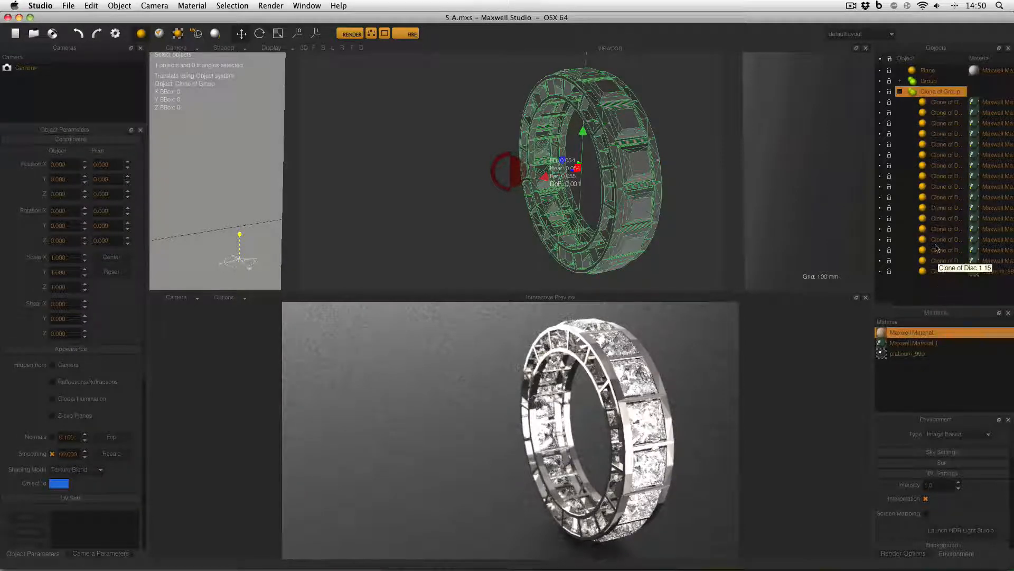
key(Left)
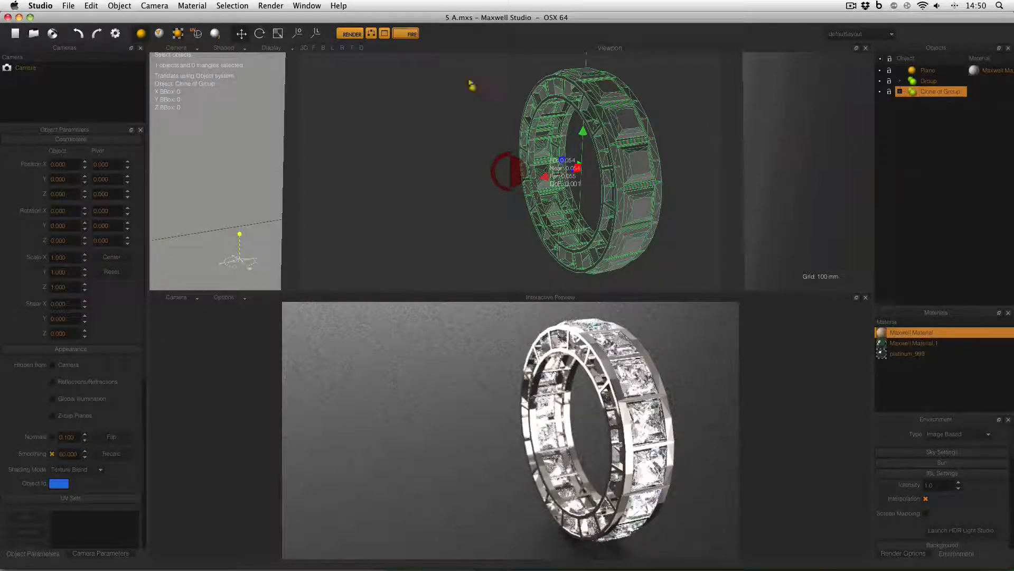
Step: With the interactive preview running, move the cloned ring beside the original and tilt it to about -20.6, -37.5 and 31.7 degrees
click(411, 34)
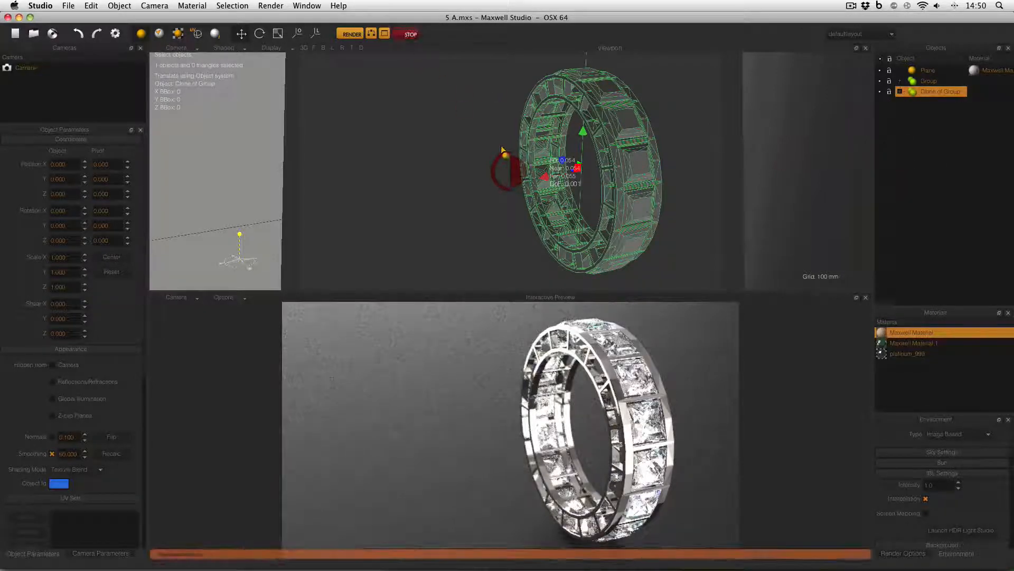
mouse_move(545, 178)
mouse_down()
mouse_move(460, 188)
mouse_move(461, 147)
mouse_up()
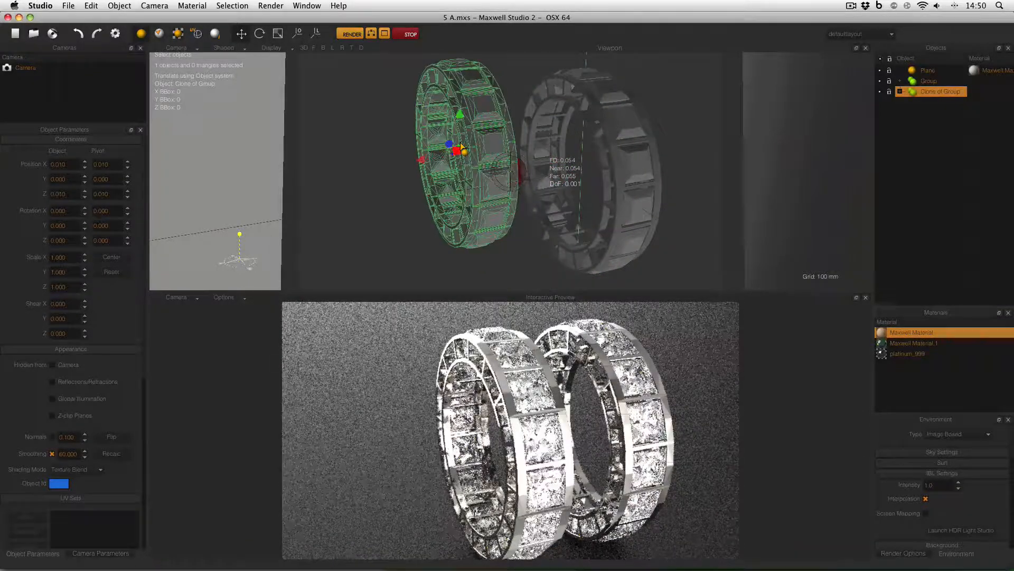
key(r)
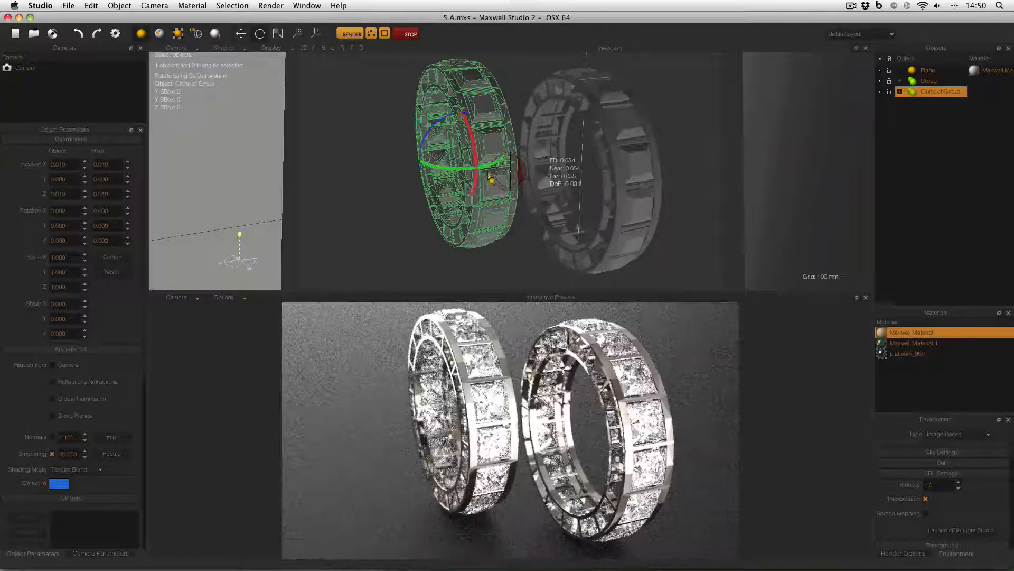
drag(481, 168, 464, 167)
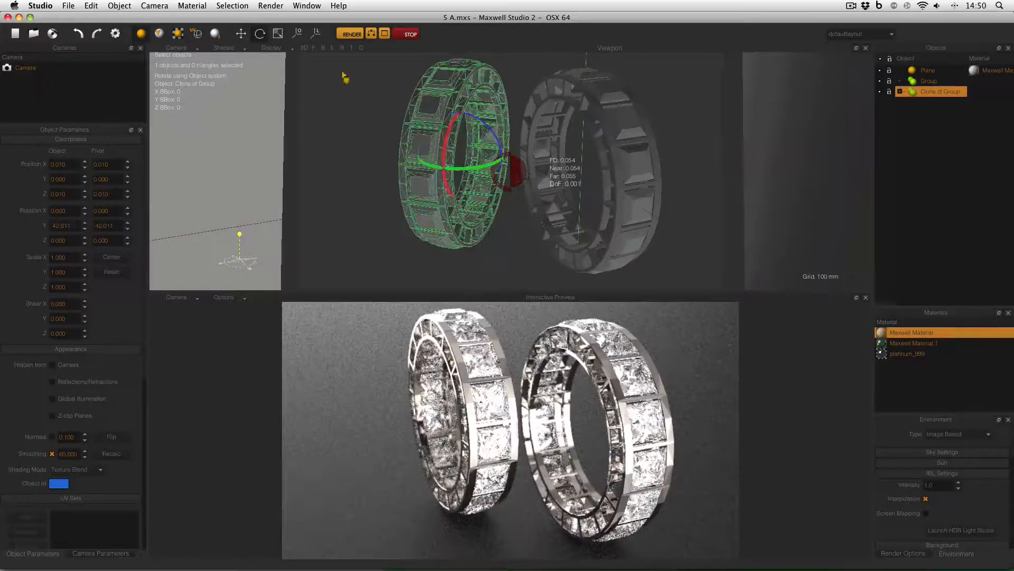
mouse_move(479, 123)
mouse_down()
mouse_move(468, 151)
mouse_move(478, 152)
mouse_move(448, 133)
mouse_up()
key(w)
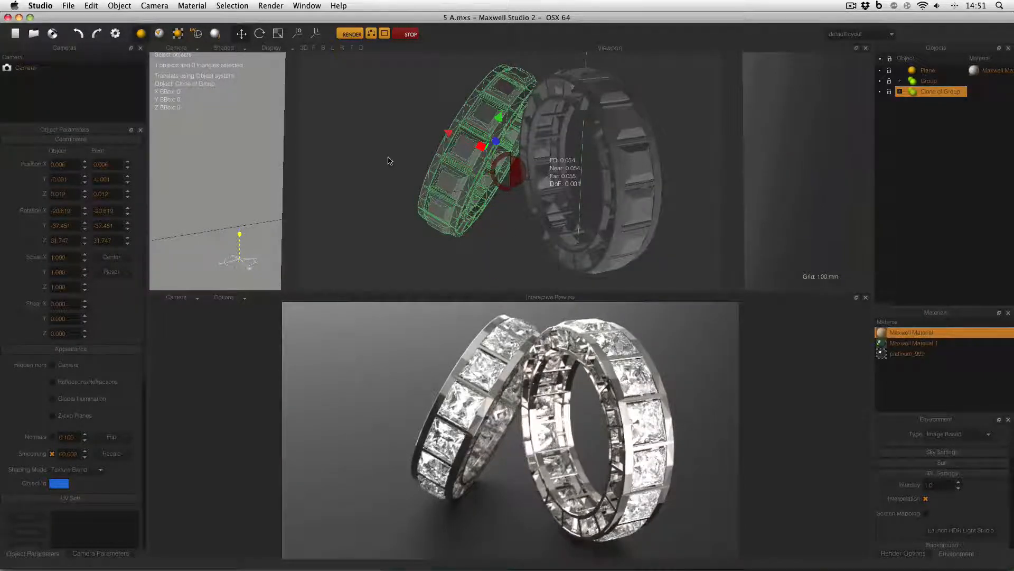
Step: Switch the viewport to the perspective view and raise the cloned ring slightly along Y so it rests on the plane
click(186, 49)
click(177, 62)
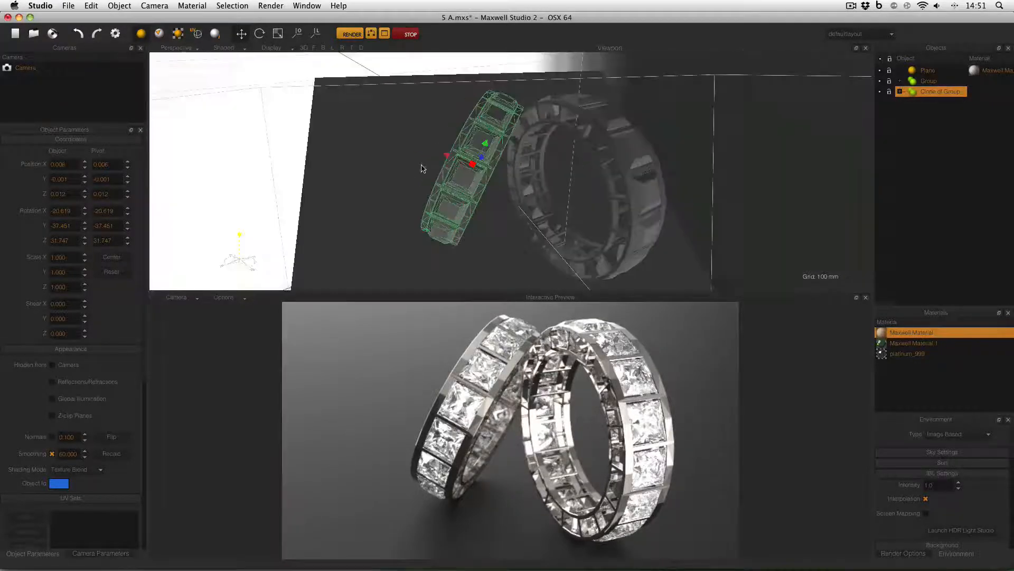
alt+drag(421, 168, 416, 128)
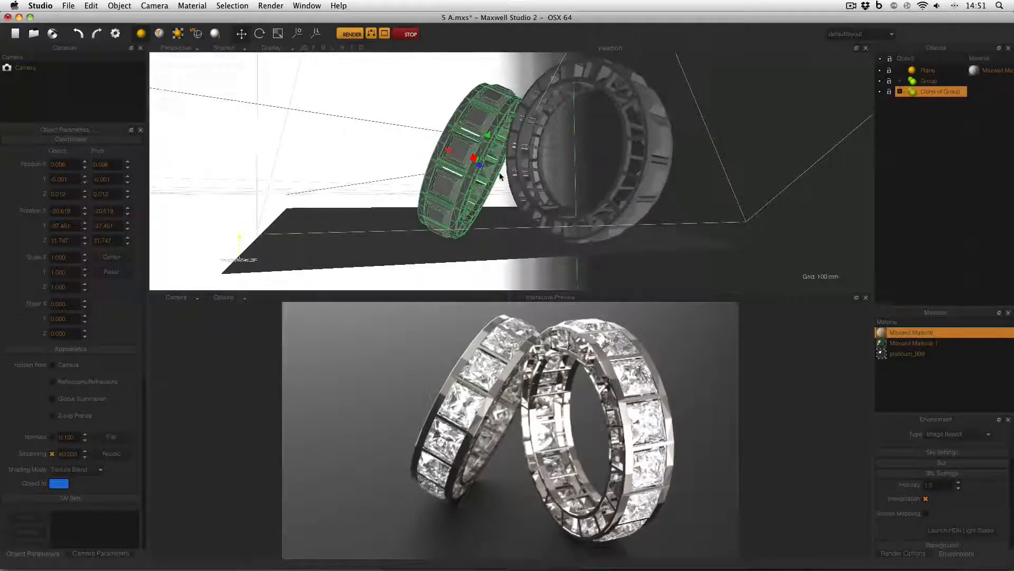
scroll(501, 176, up, 3)
scroll(501, 175, down, 3)
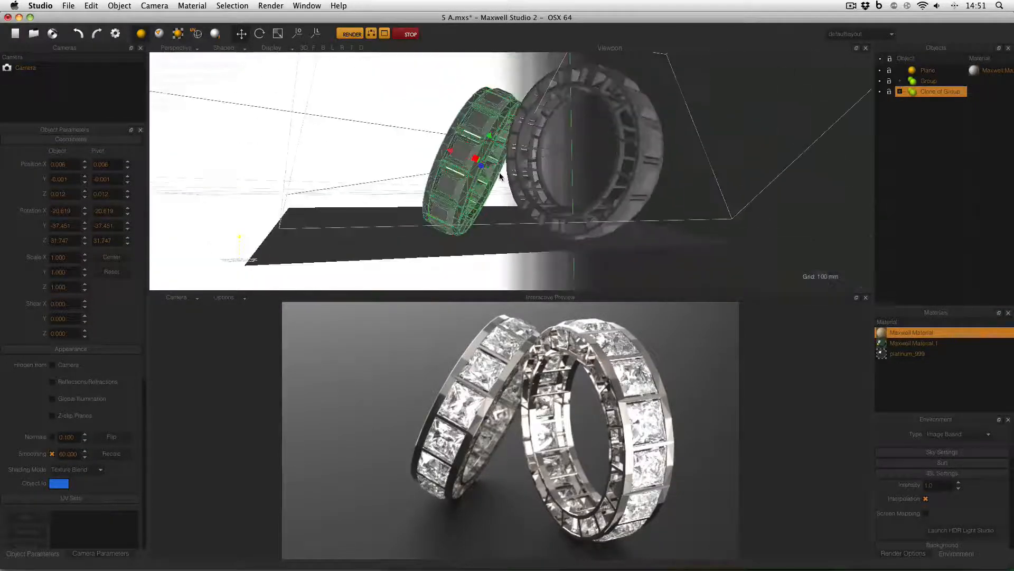
alt+drag(501, 175, 524, 162)
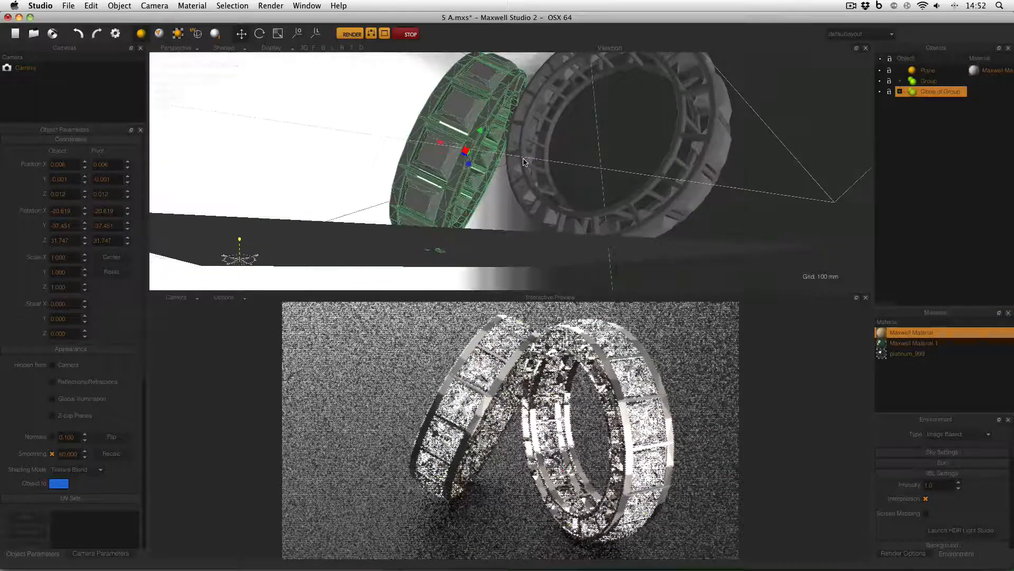
drag(479, 132, 480, 131)
alt+drag(531, 157, 527, 150)
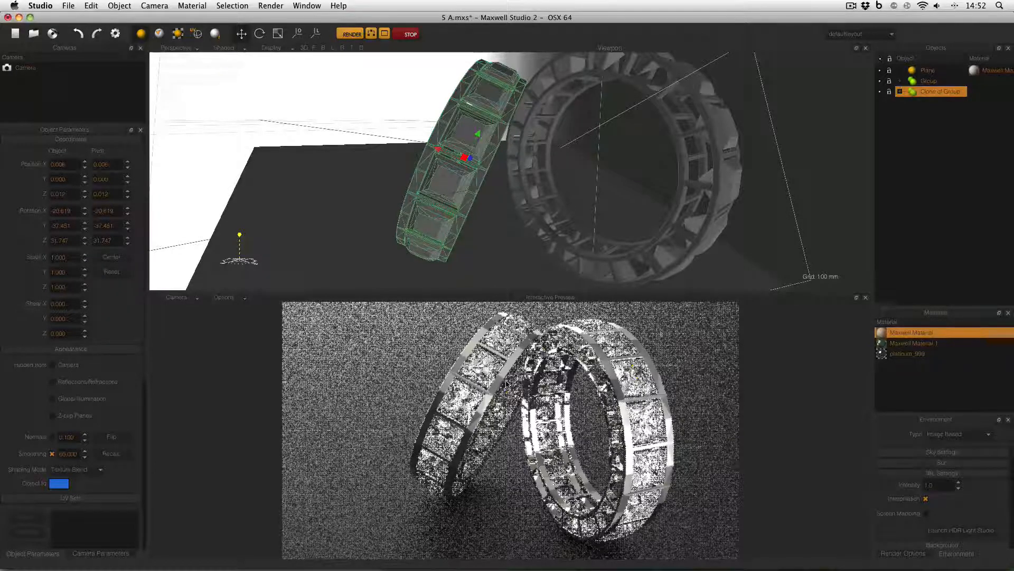
Step: Stop the interactive preview and dock a new viewport beside the perspective one, showing the camera view
click(404, 35)
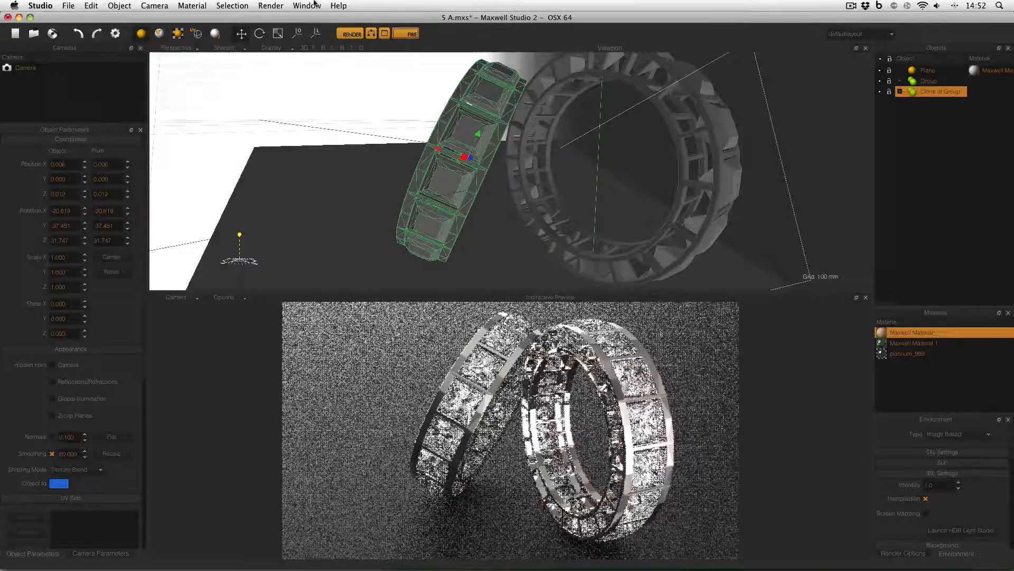
click(307, 5)
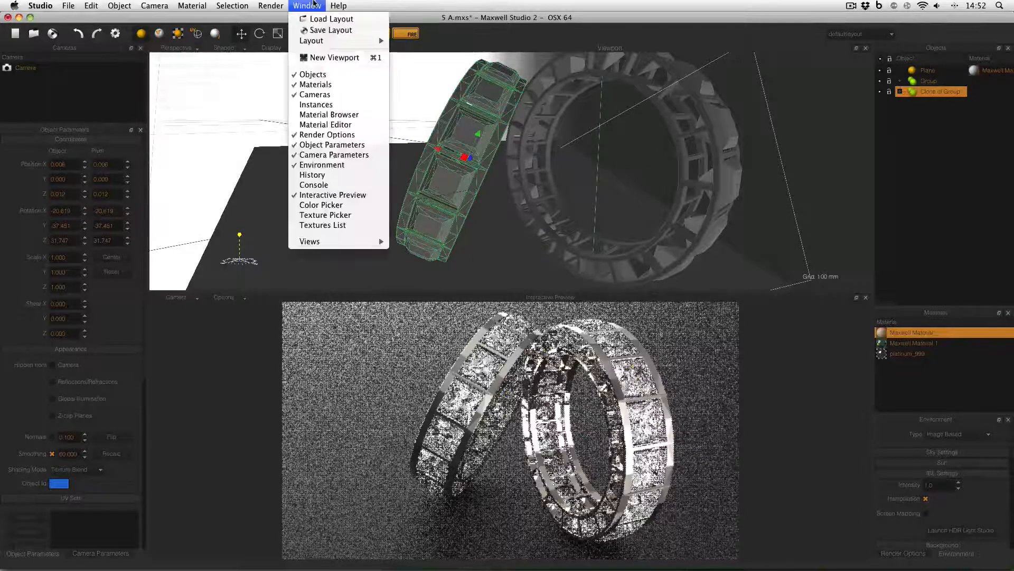
click(333, 58)
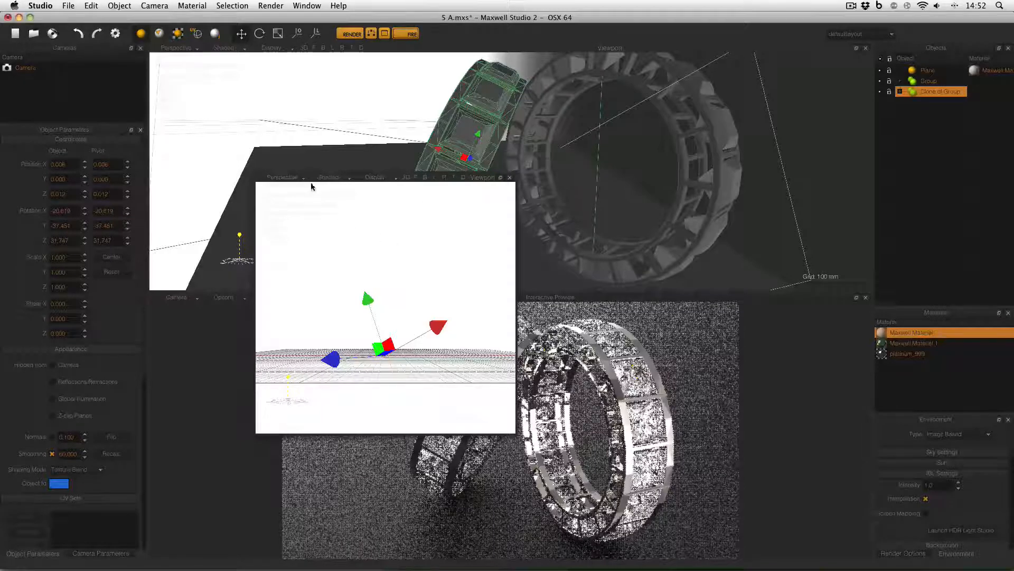
click(500, 180)
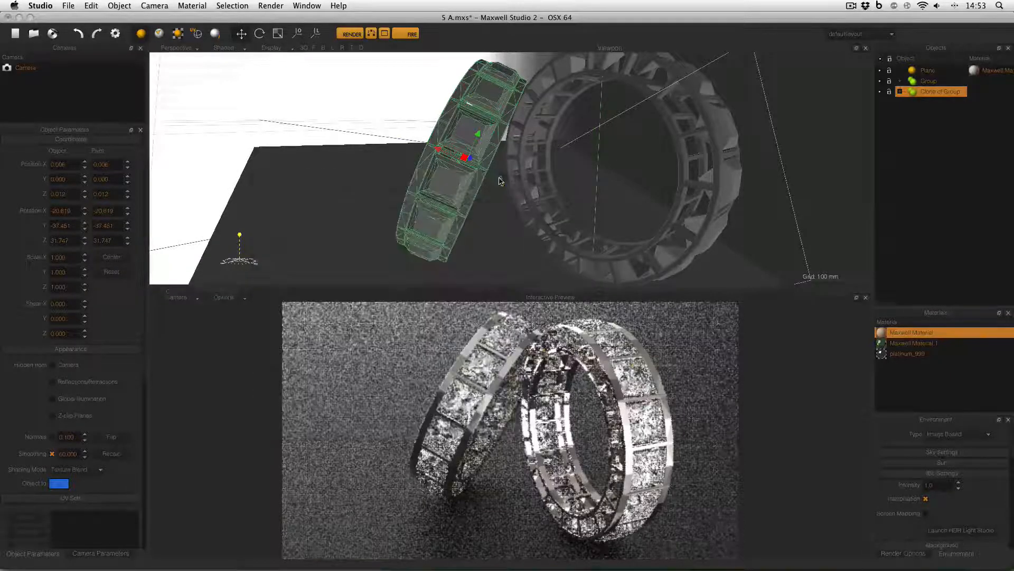
mouse_move(684, 559)
mouse_down()
mouse_move(692, 417)
mouse_move(781, 344)
mouse_move(845, 131)
mouse_move(856, 130)
mouse_up()
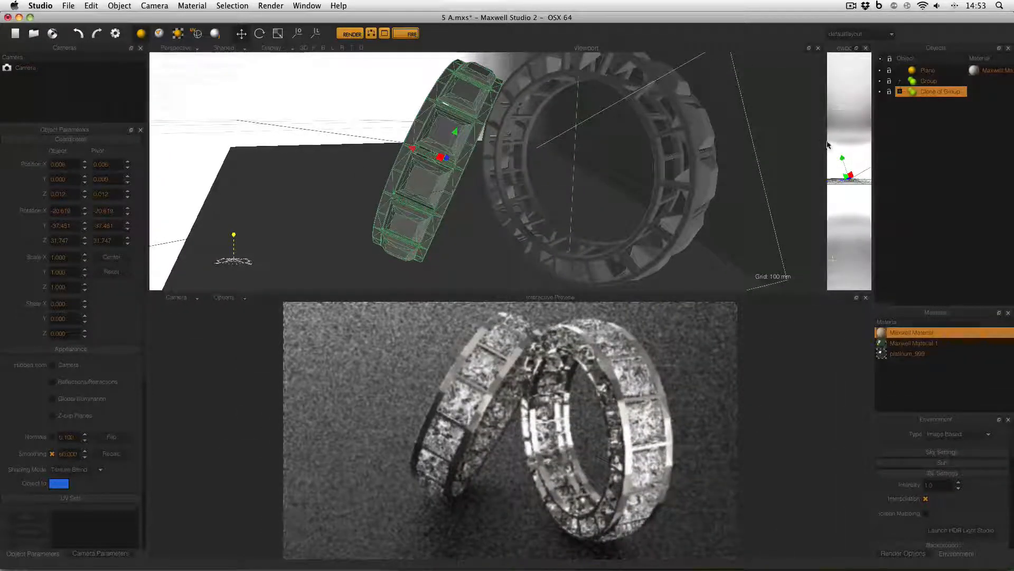
drag(825, 141, 518, 165)
click(561, 48)
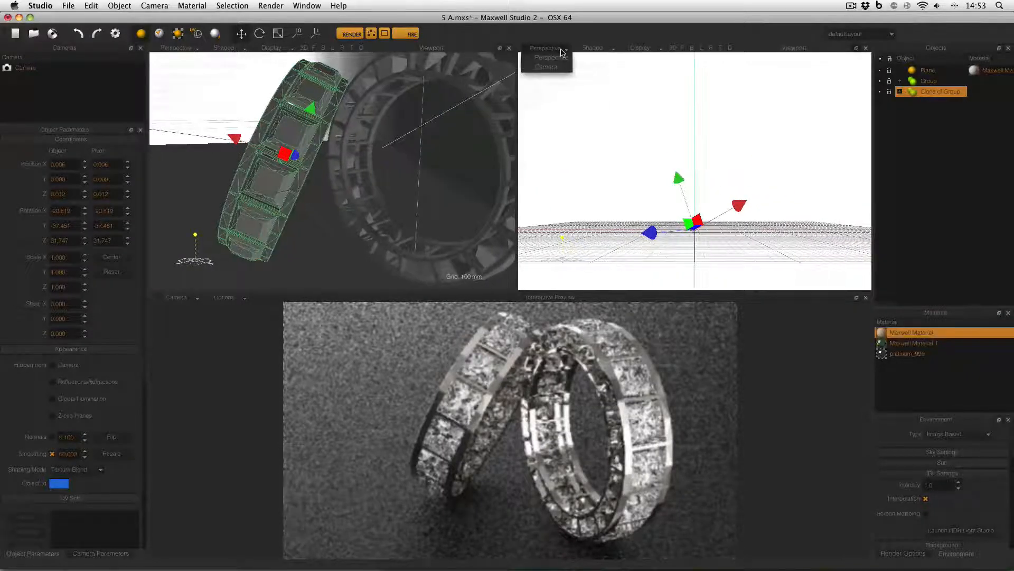
click(546, 67)
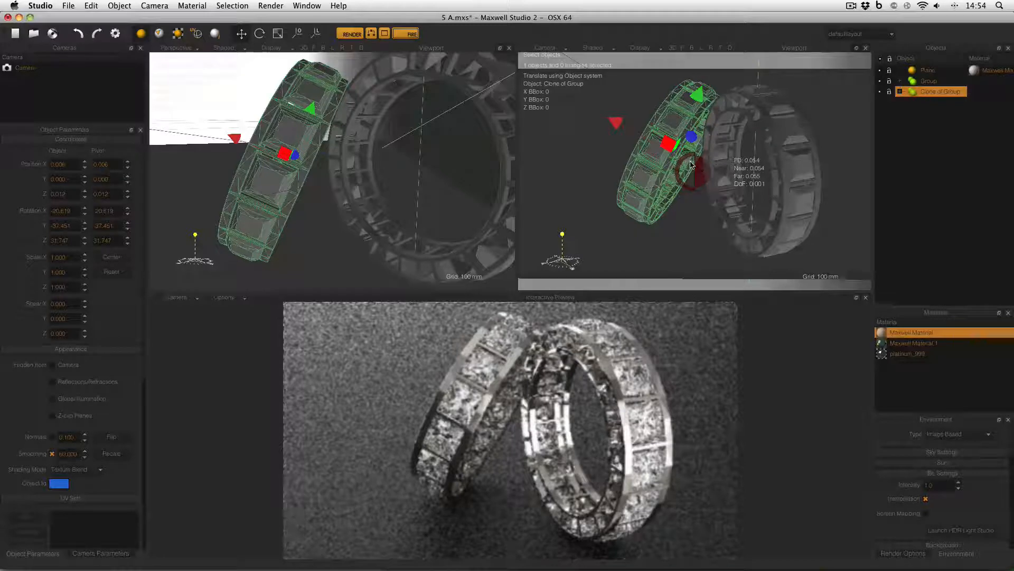
Step: Rotate the cloned ring to about -23.2, -44.7 and 35.6 degrees and shift it to about X 0.004, Z 0.014
click(259, 34)
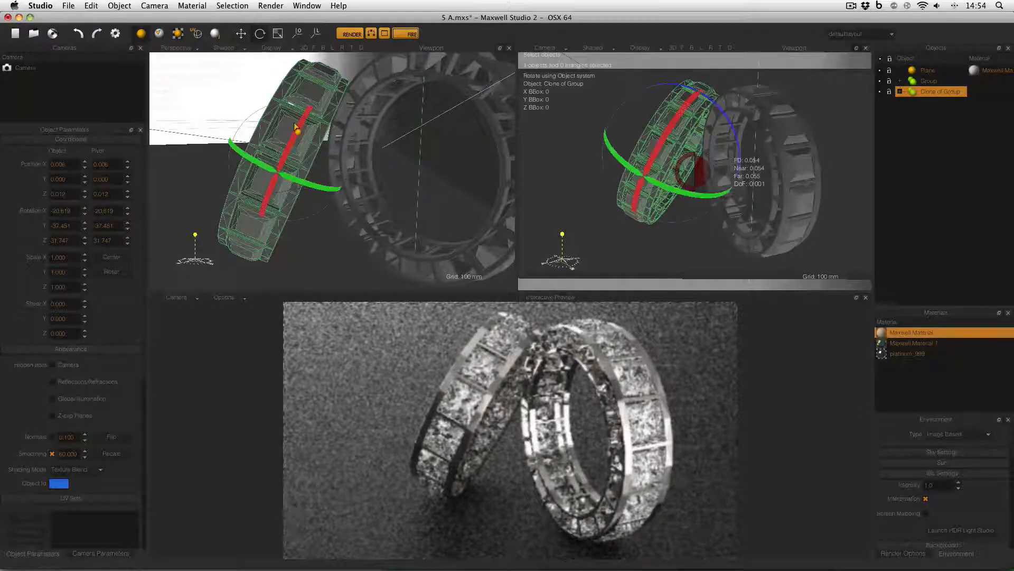
drag(312, 185, 310, 160)
key(w)
alt+drag(350, 123, 348, 127)
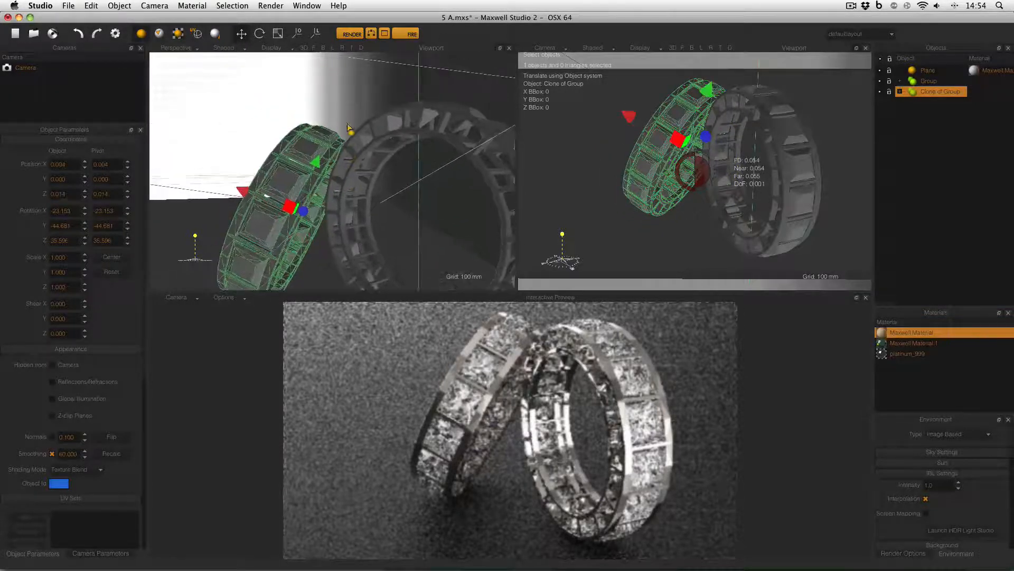
Step: Fine-tune the cloned ring's position at the contact point with the original ring, and rerun the interactive preview
scroll(346, 134, up, 10)
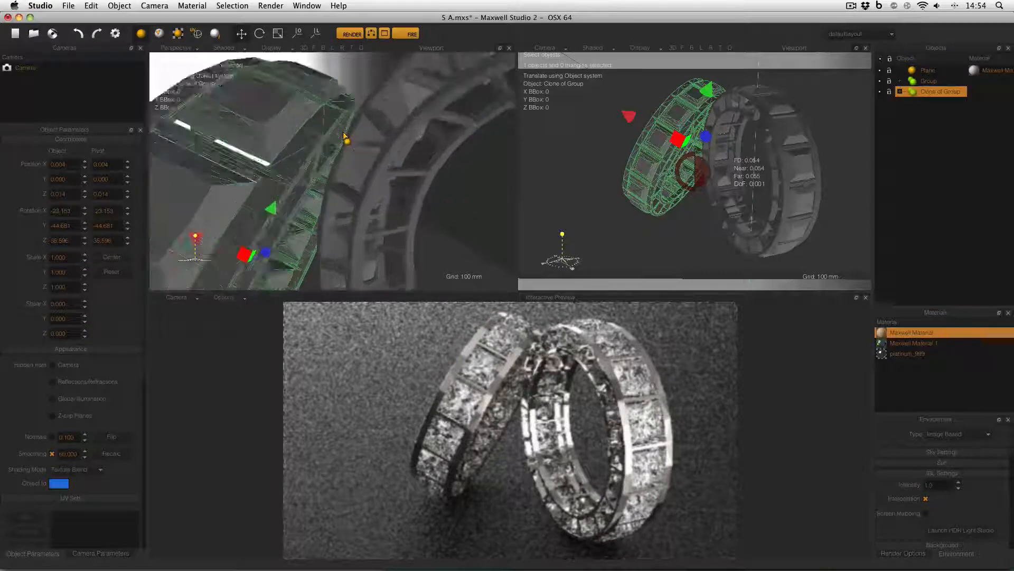
scroll(353, 136, up, 6)
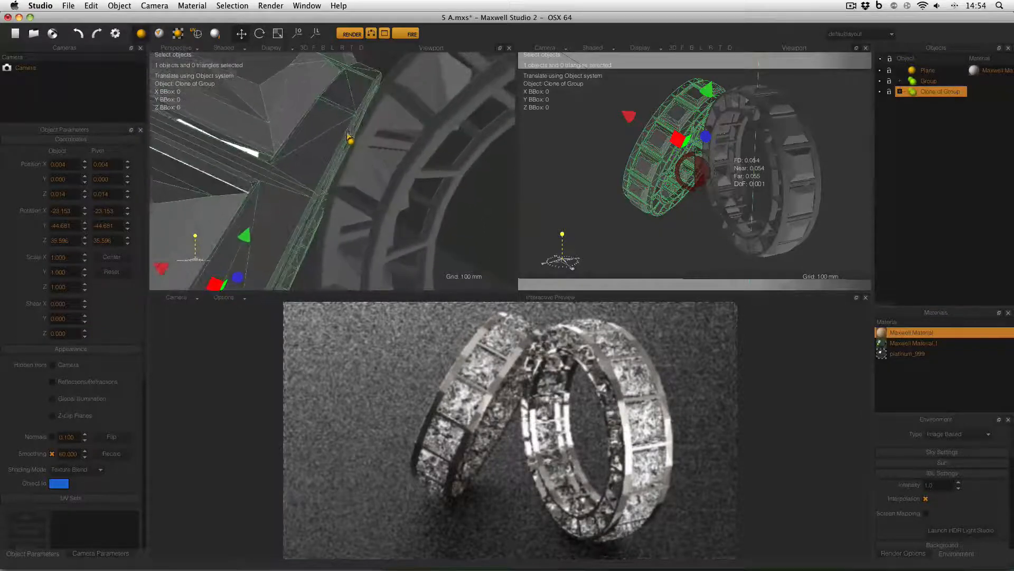
mouse_move(348, 136)
alt+mouse_down()
mouse_move(333, 166)
mouse_move(295, 176)
mouse_move(305, 155)
alt+mouse_up()
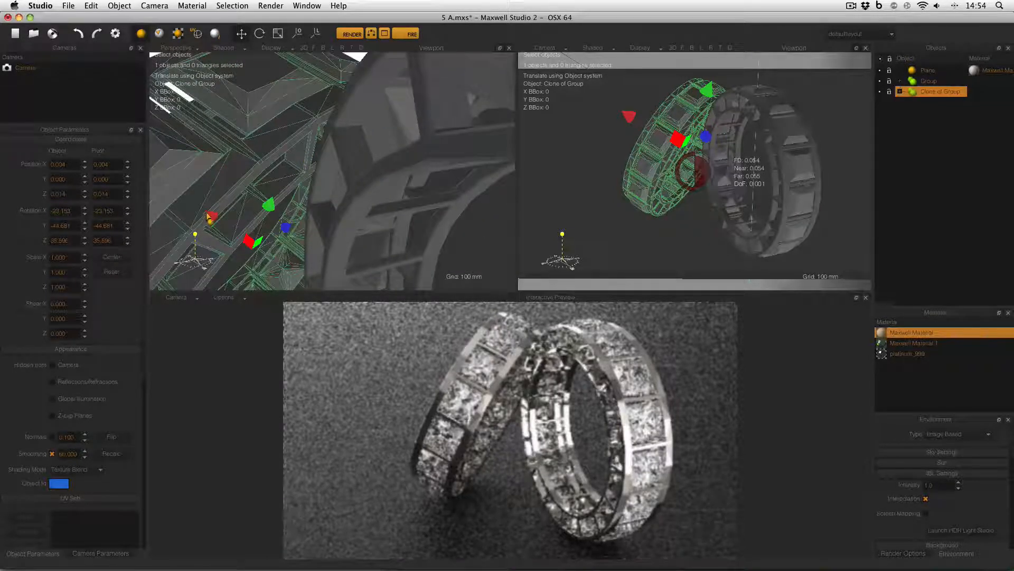
alt+drag(210, 217, 305, 173)
mouse_move(209, 217)
alt+mouse_down()
mouse_move(324, 182)
mouse_move(325, 256)
mouse_move(336, 176)
alt+mouse_up()
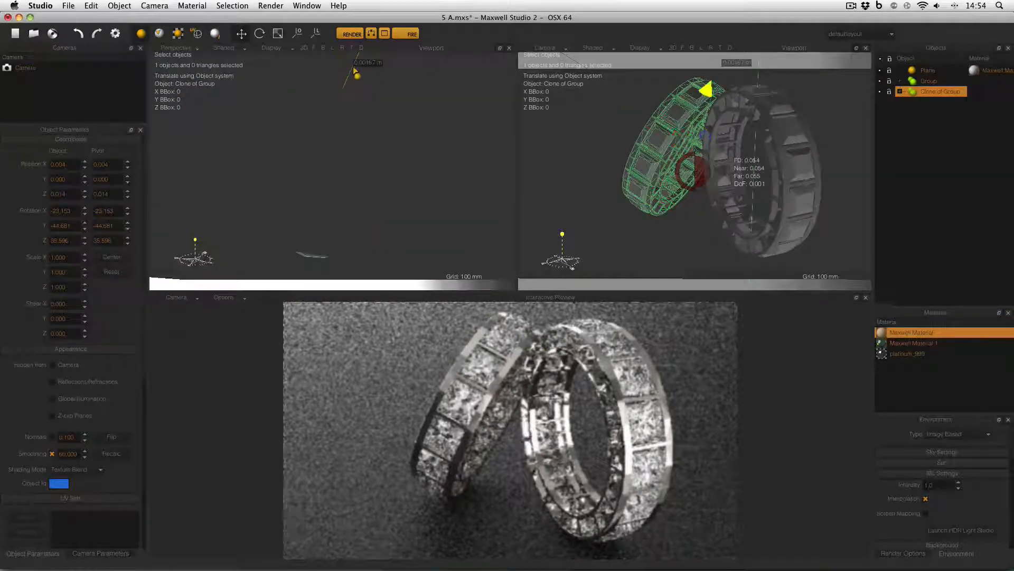
alt+drag(346, 84, 418, 113)
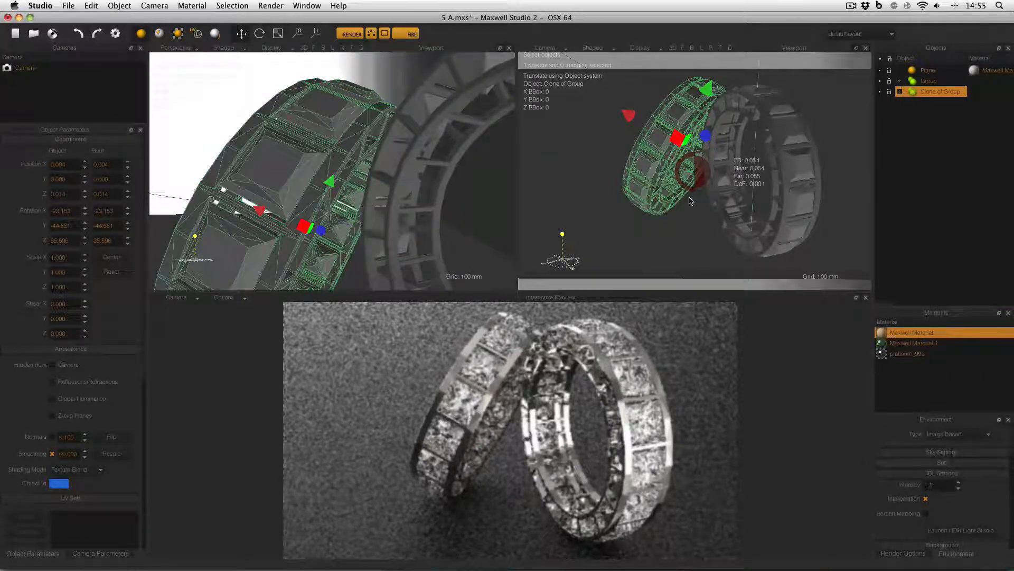
click(405, 34)
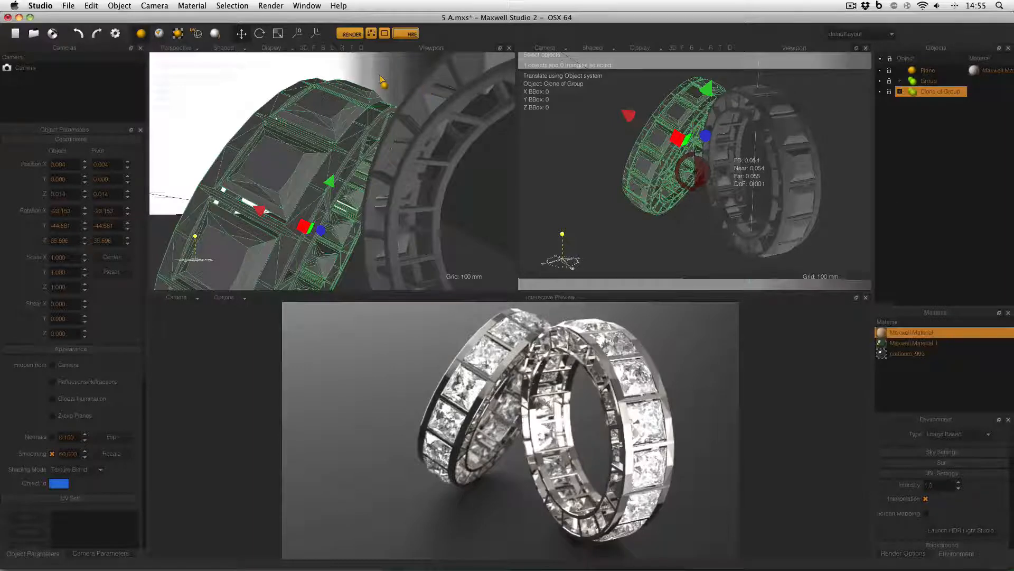
Step: Open another viewport, try its orthographic views, return it to the 3D view and frame the cloned ring
click(306, 6)
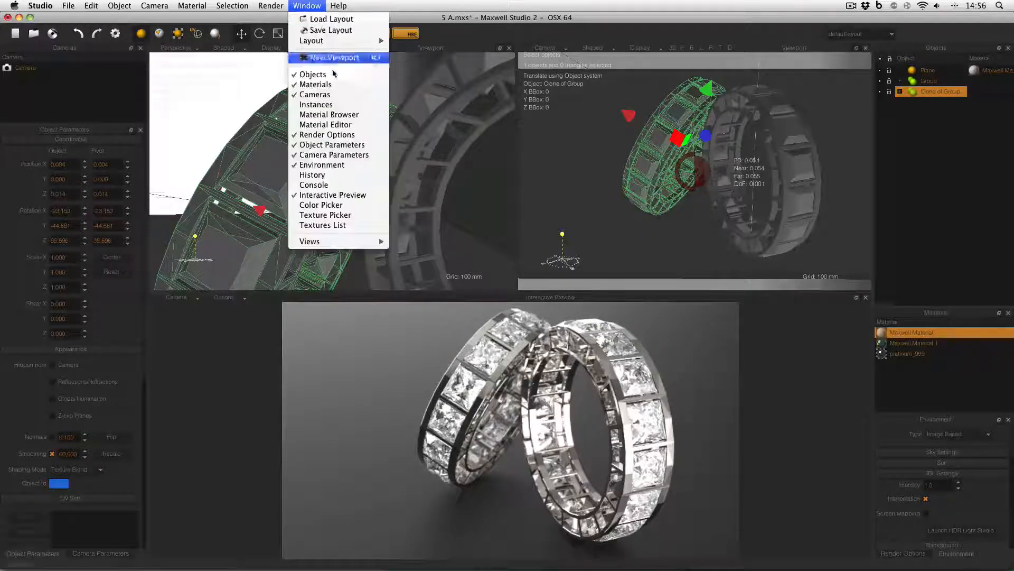
click(334, 59)
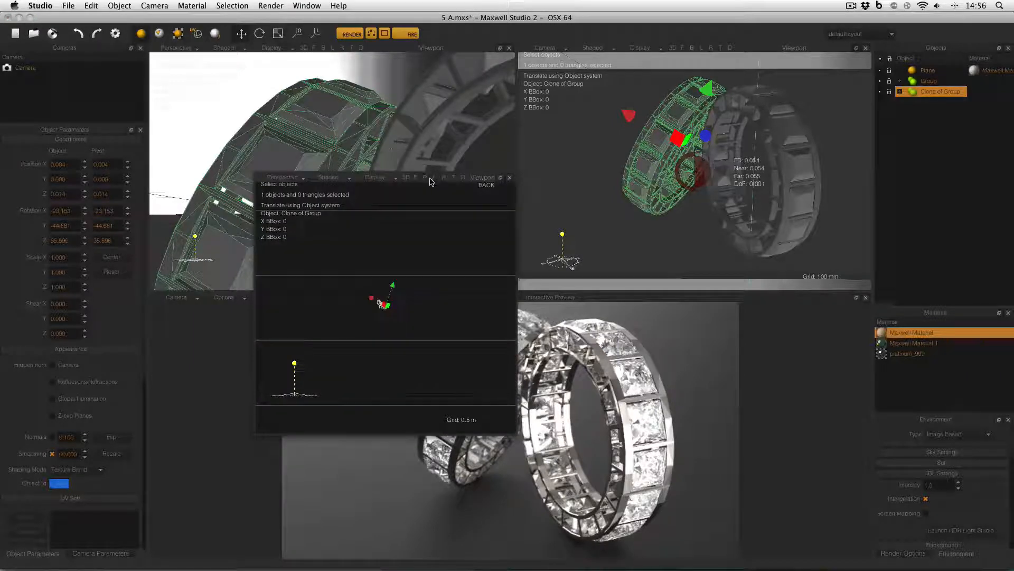
click(463, 177)
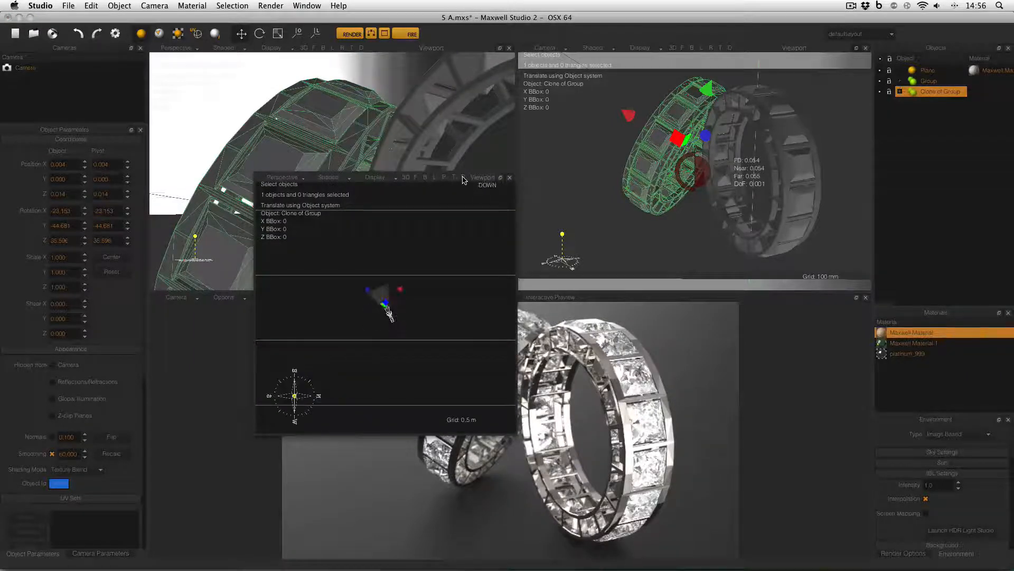
click(406, 177)
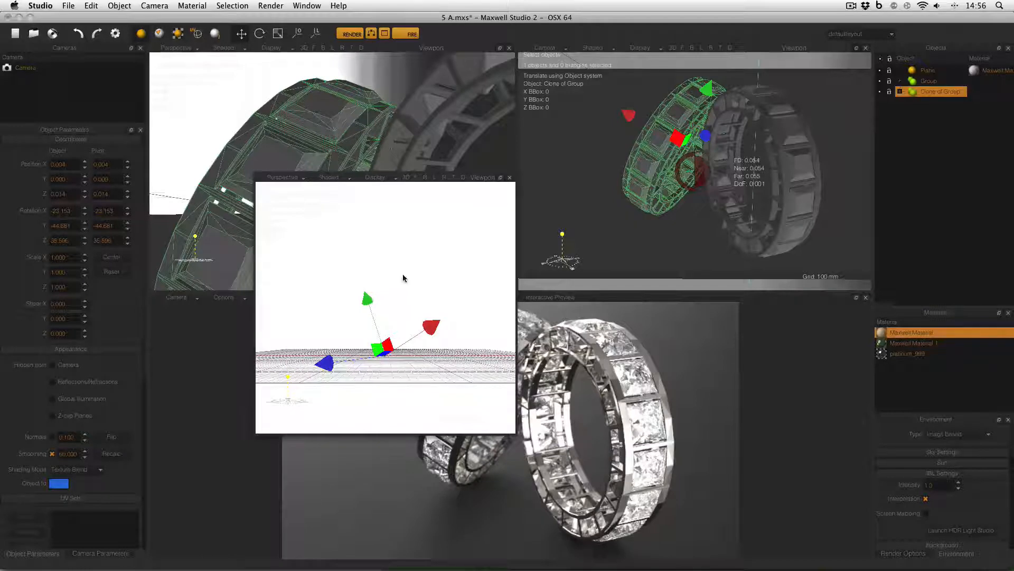
right_click(401, 256)
click(439, 440)
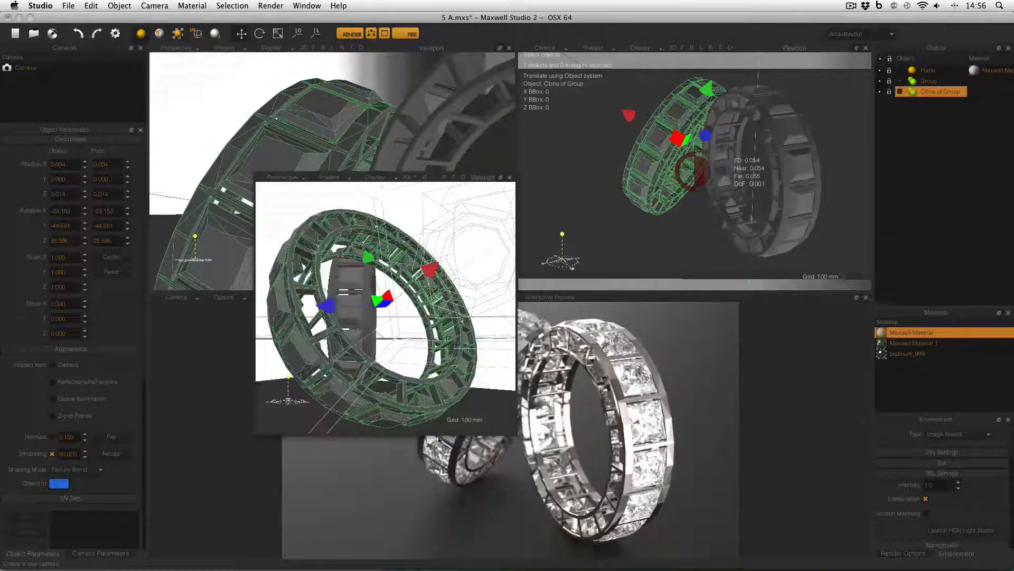
Step: Dock the new viewport between the perspective and camera viewports and widen it
click(499, 179)
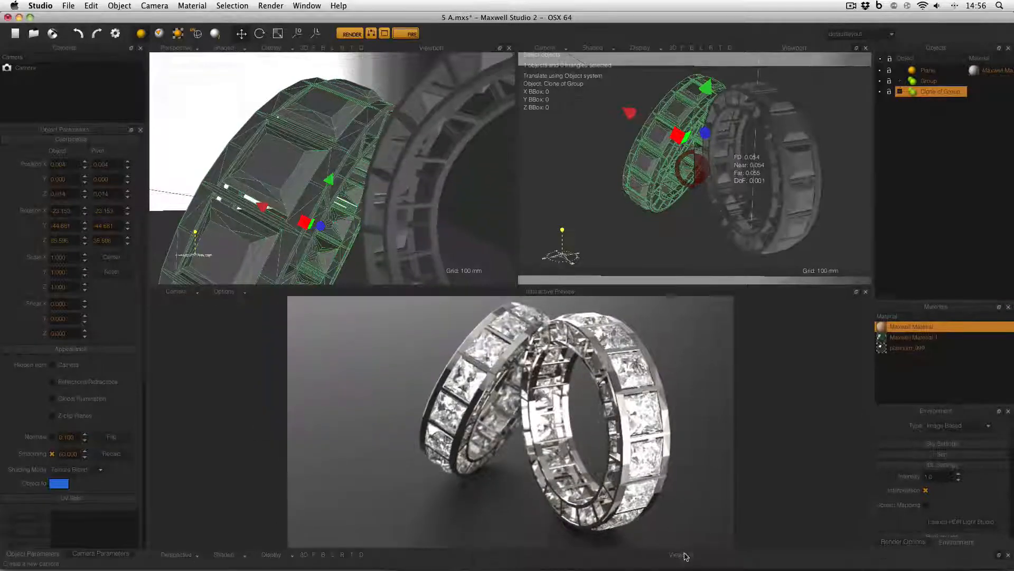
drag(685, 555, 503, 206)
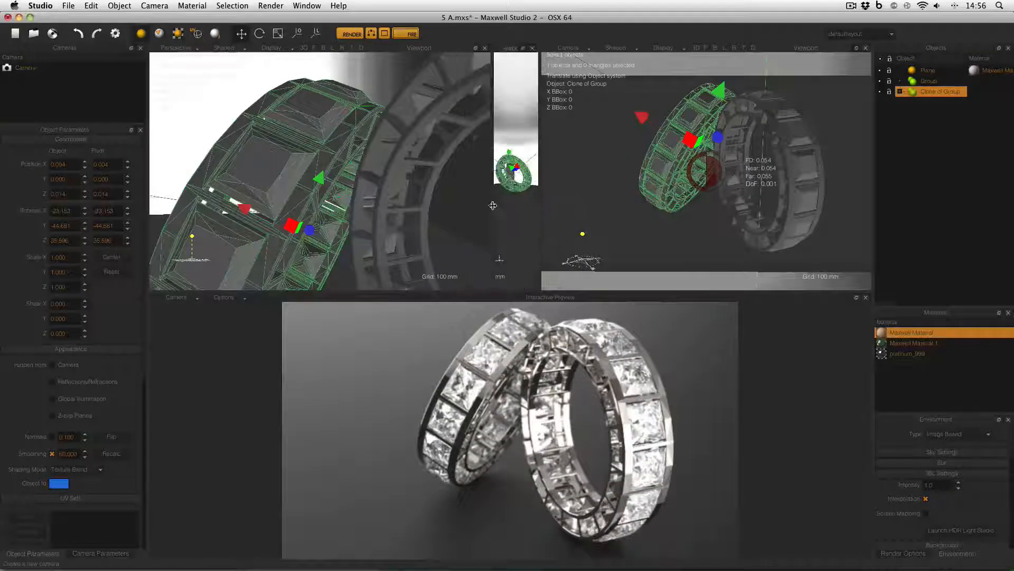
drag(494, 206, 337, 203)
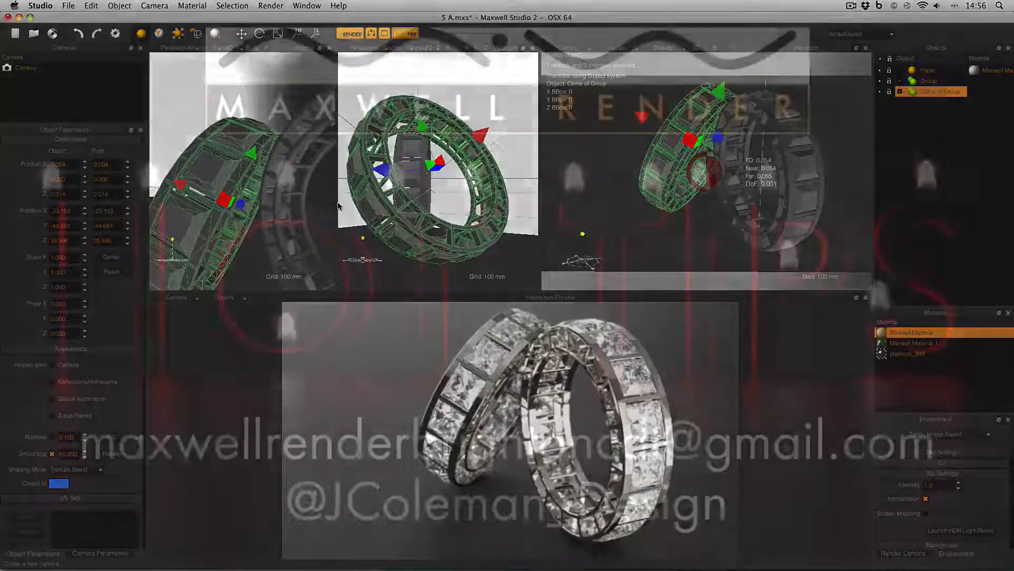